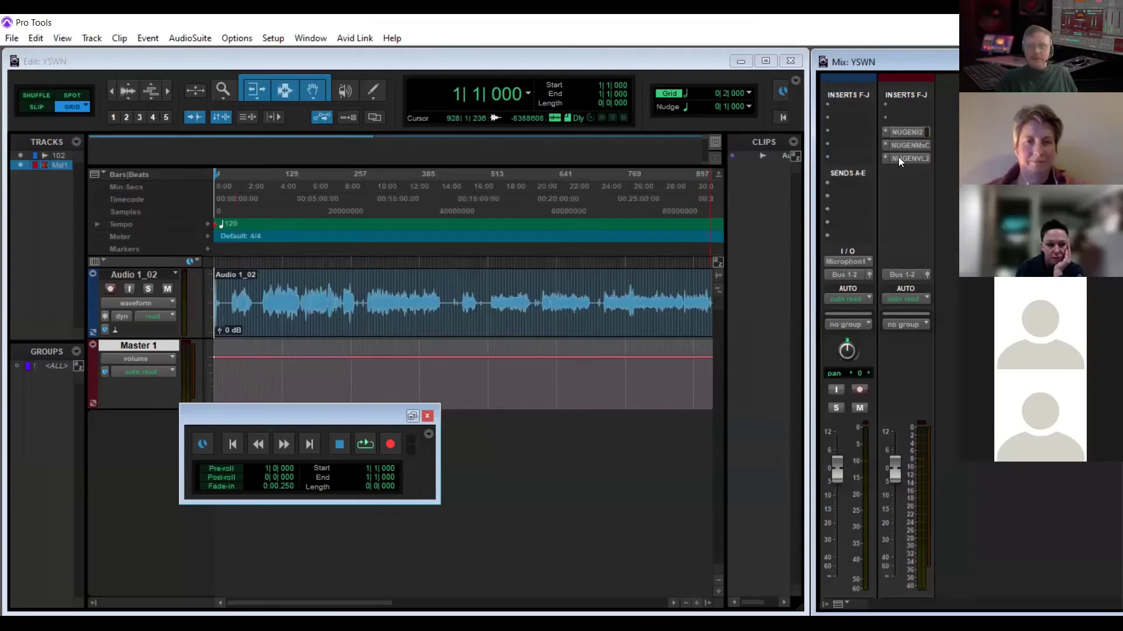
# Open the NUGEN VisLM loudness meter on Master 1 and select the Audio 1_02 clip.
pyautogui.click(898, 158)
pyautogui.click(316, 316)
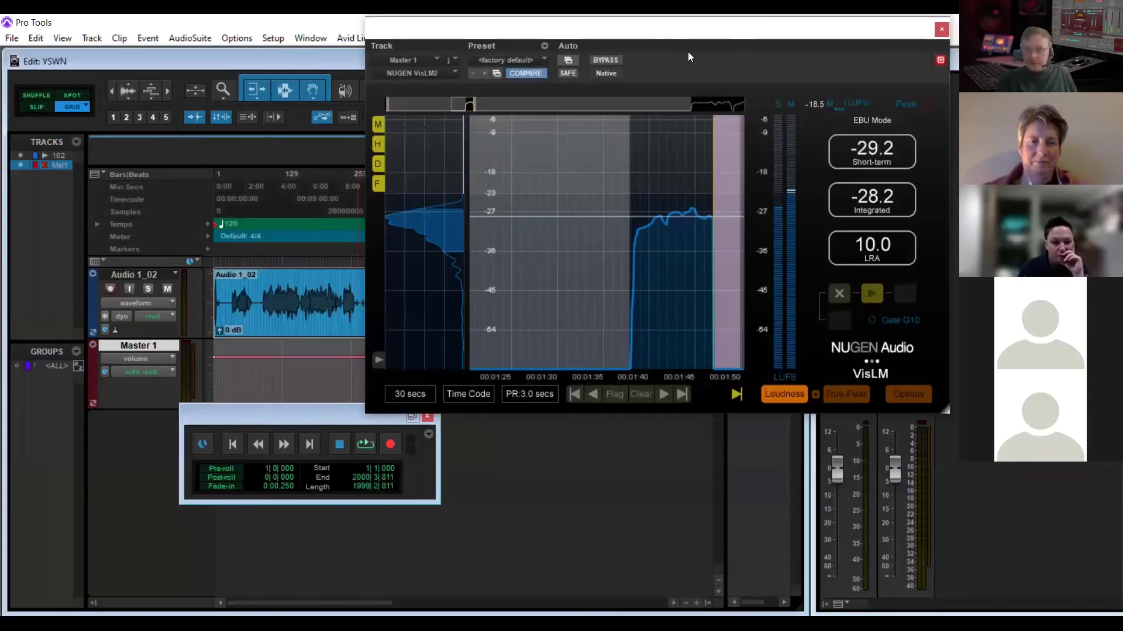
pyautogui.moveTo(688, 51); pyautogui.dragTo(665, 52)
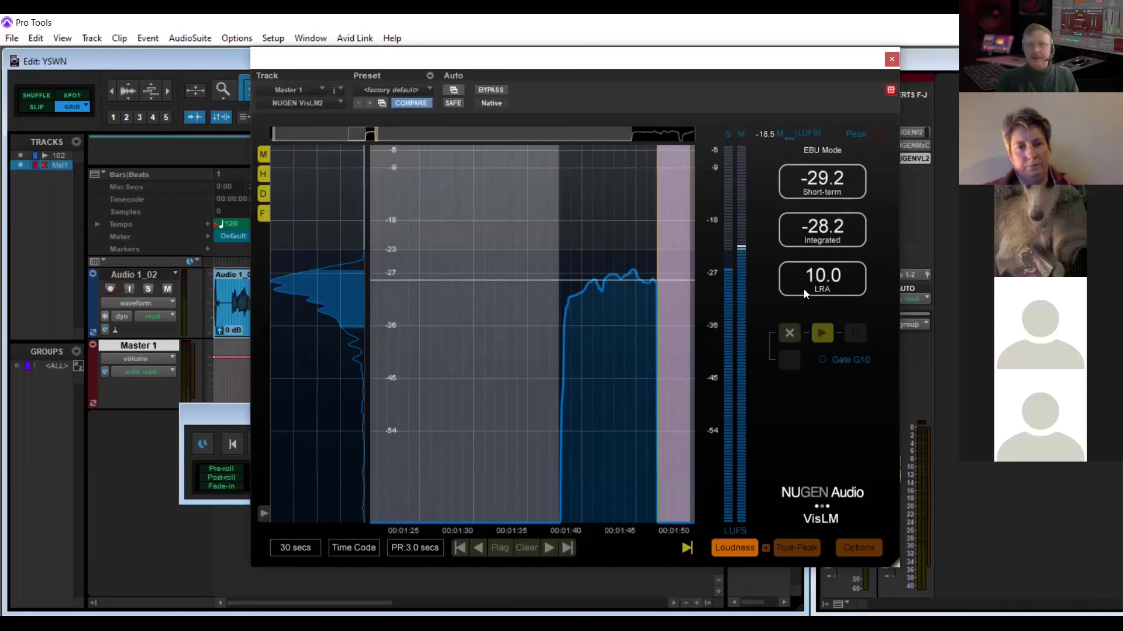
# Add the Integrated (Dial) and LRA (Dial) readouts to the VisLM loudness display.
pyautogui.click(853, 546)
pyautogui.click(857, 327)
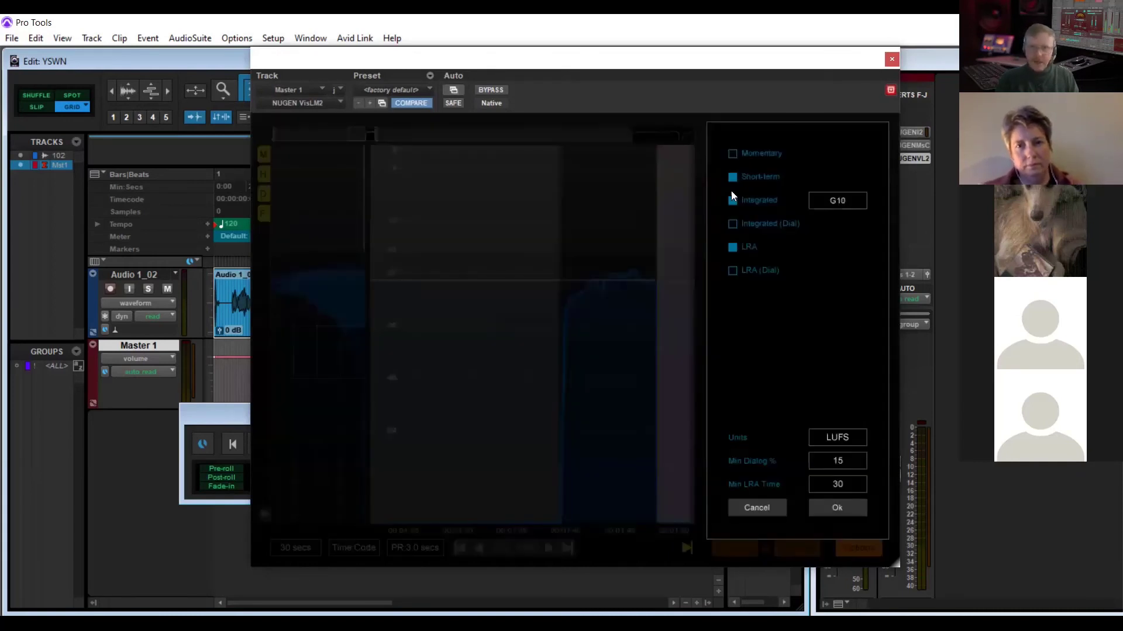
pyautogui.click(732, 271)
pyautogui.click(838, 500)
pyautogui.click(744, 549)
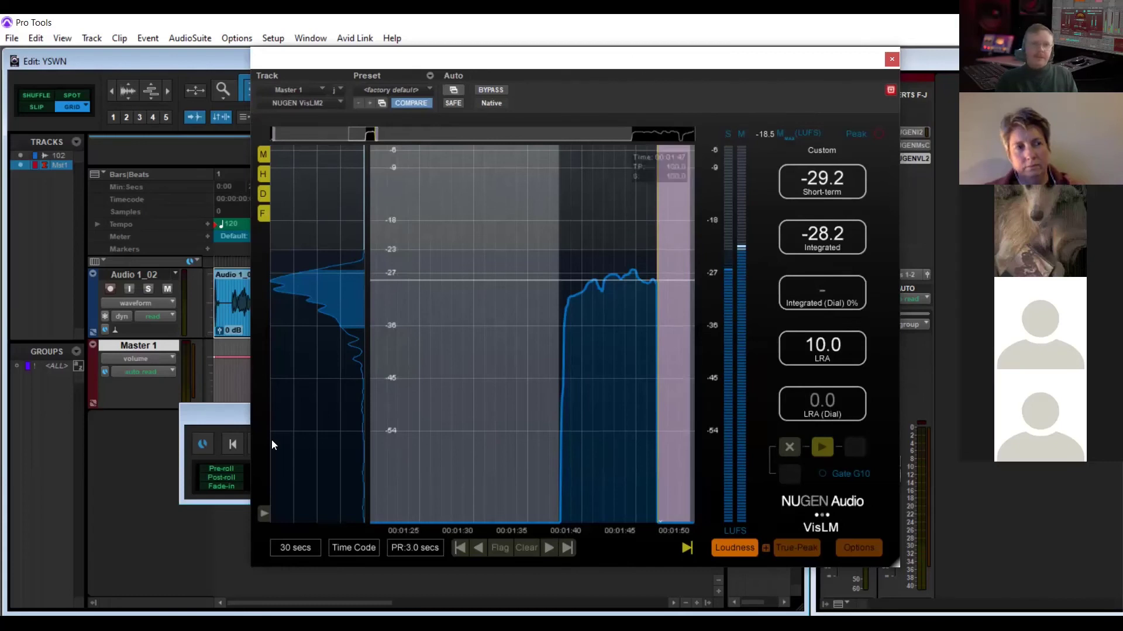
# Play the session from bar 49 through VisLM, keeping the transport and the timeline uncovered.
pyautogui.moveTo(216, 412); pyautogui.dragTo(124, 452)
pyautogui.click(268, 488)
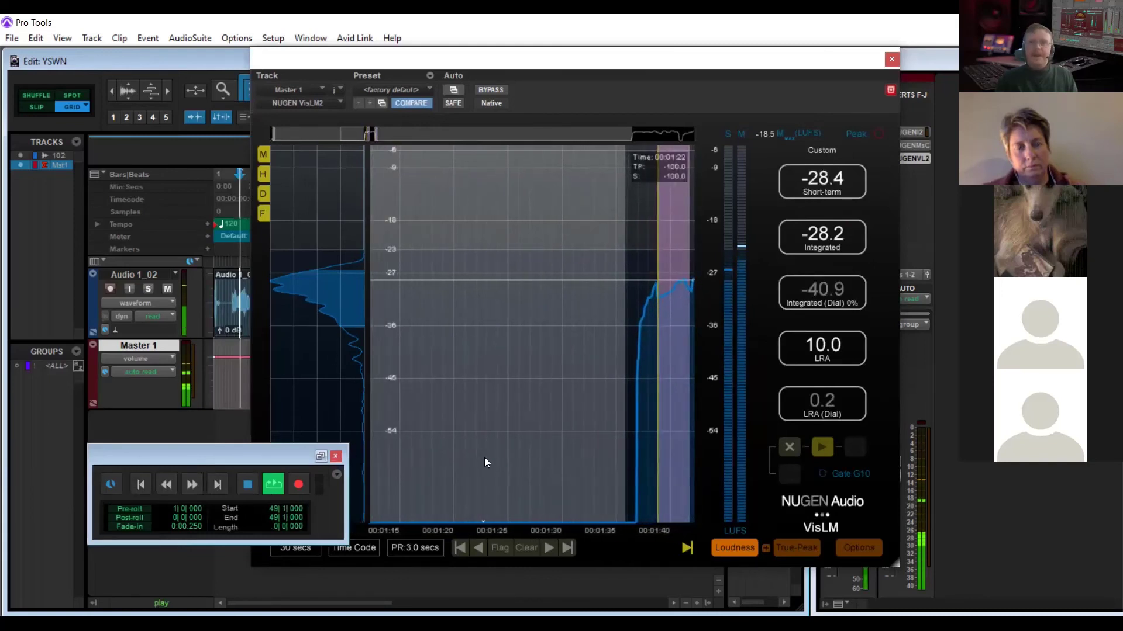
pyautogui.moveTo(376, 138); pyautogui.dragTo(451, 136)
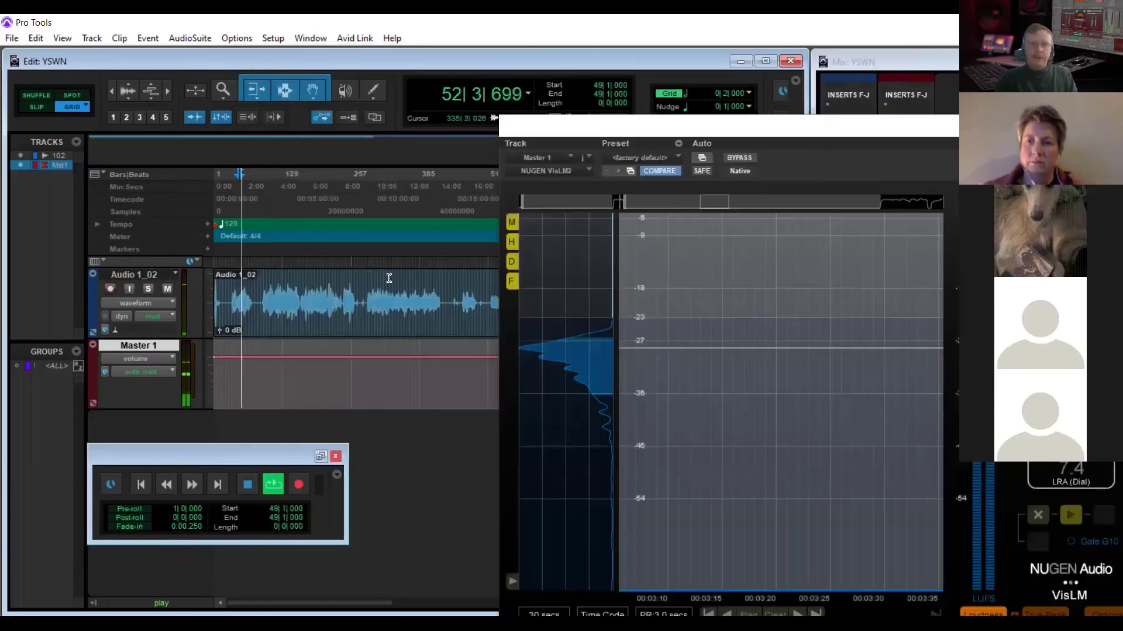
# Measure loudness from bar 326 with the VisLM history following live playback, and stop the transport.
pyautogui.click(389, 279)
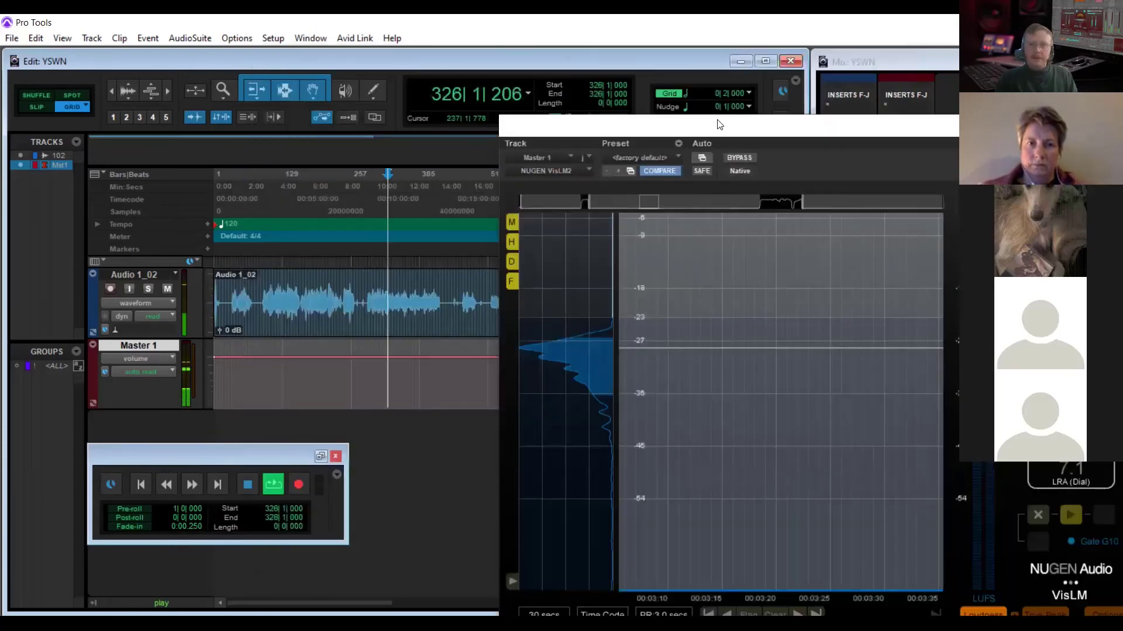
pyautogui.moveTo(693, 135); pyautogui.dragTo(554, 134)
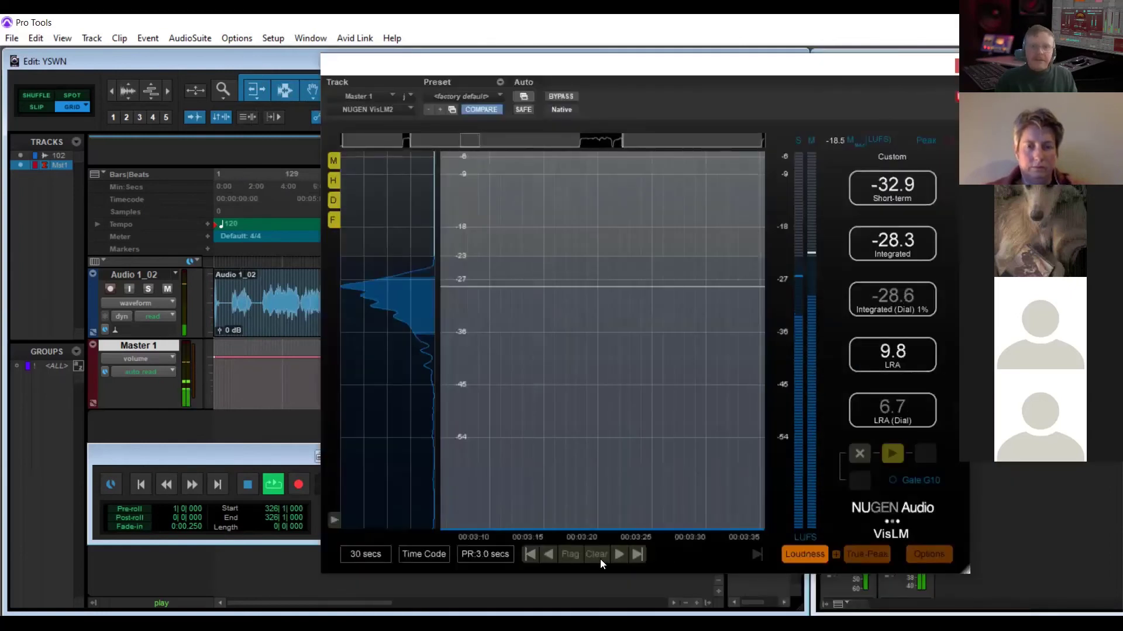
pyautogui.click(756, 554)
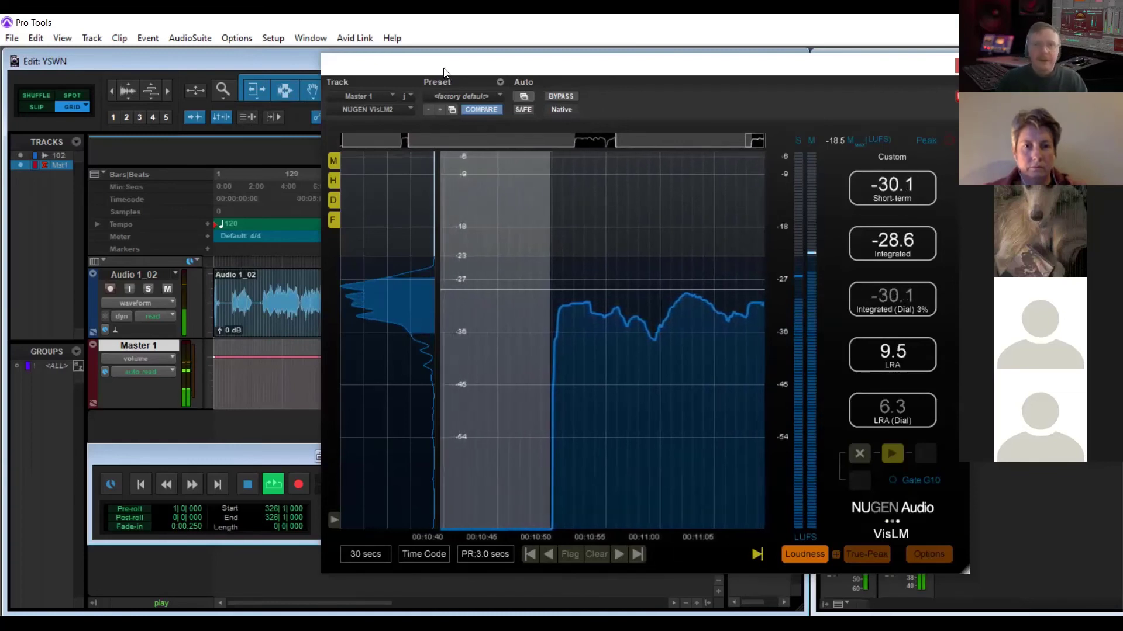
pyautogui.click(246, 486)
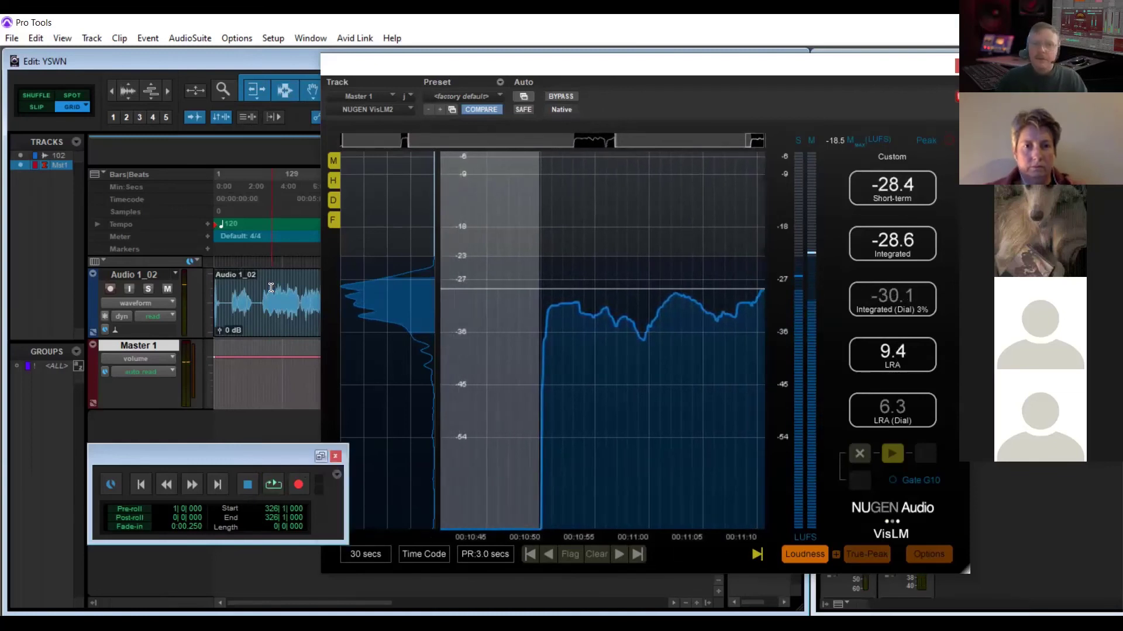
# Play from bar 109, stop playback, and examine the dialogue-gated loudness and LRA readouts.
pyautogui.click(267, 489)
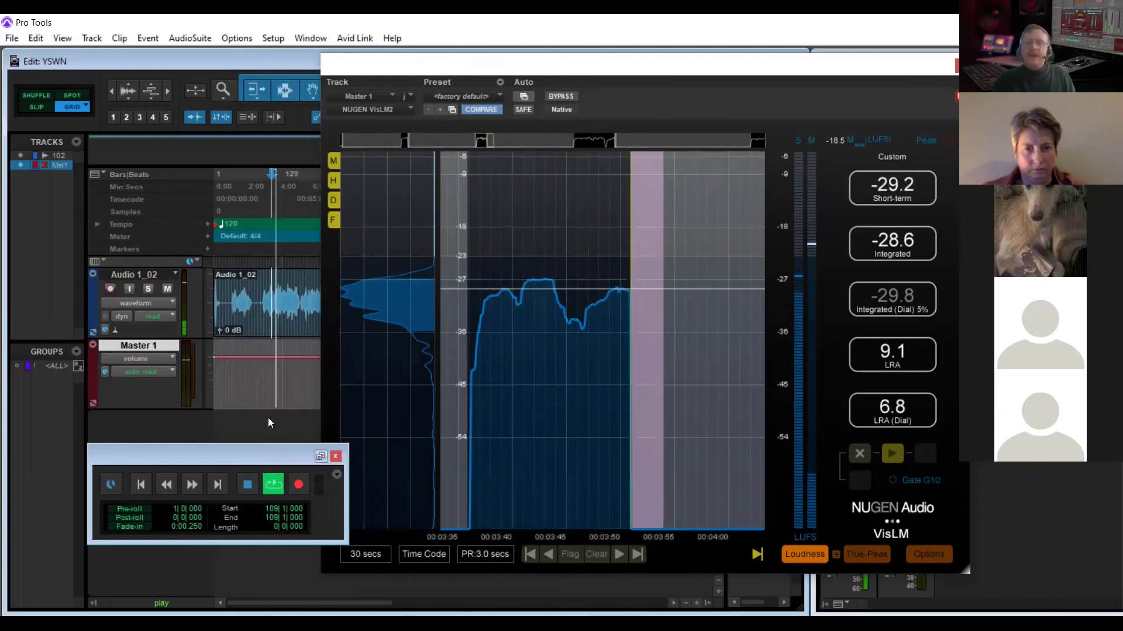
pyautogui.press('space')
pyautogui.moveTo(587, 413)
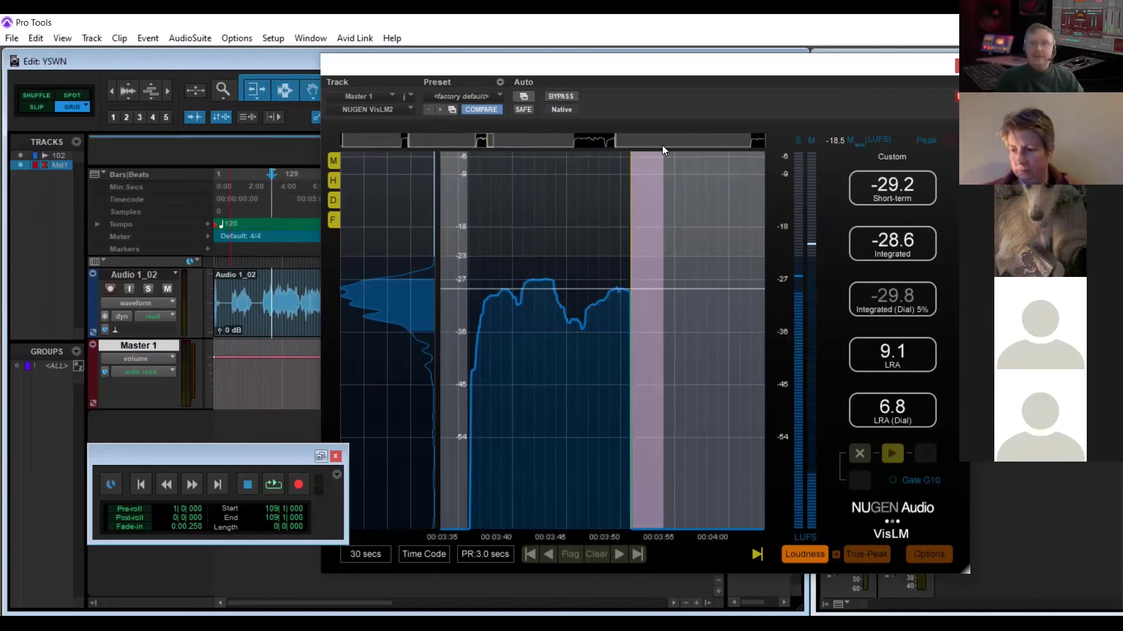
pyautogui.moveTo(704, 159)
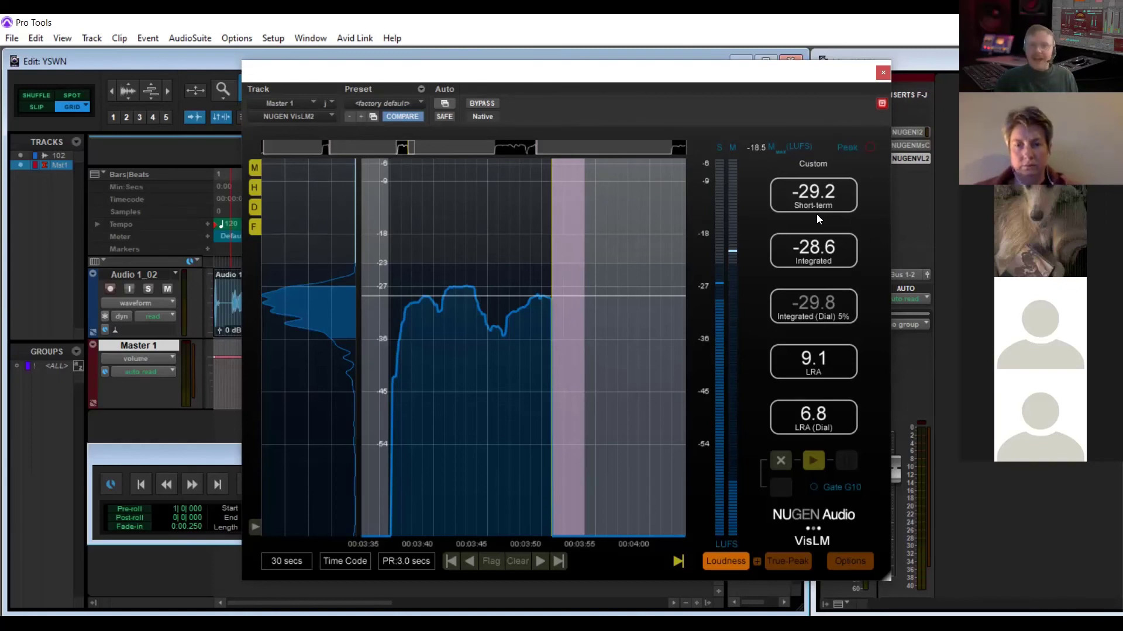
# Switch VisLM to the True-Peak display and play the recording from bar 109.
pyautogui.click(784, 560)
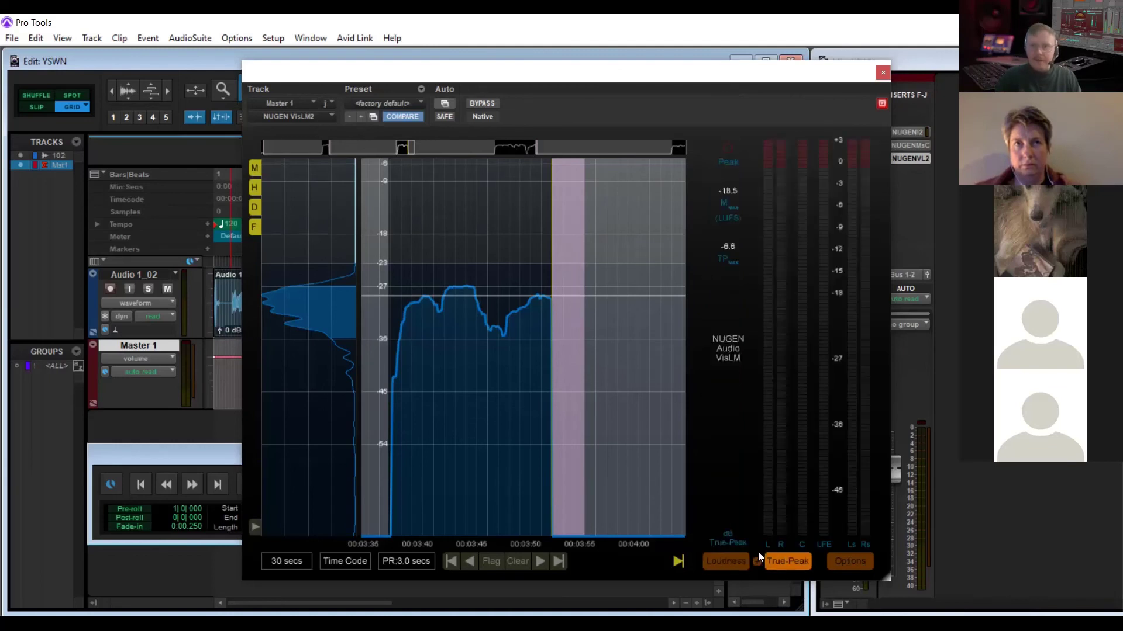
pyautogui.click(221, 459)
pyautogui.click(272, 484)
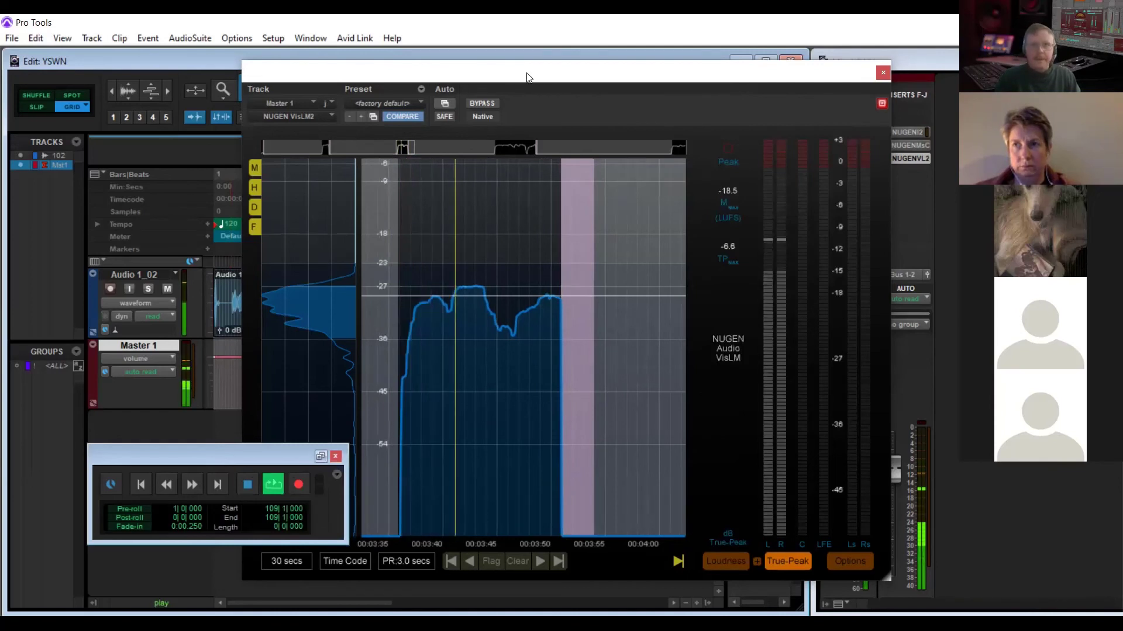
# Check the true-peak meters while playing from bar 305, and stop the transport.
pyautogui.moveTo(526, 76); pyautogui.dragTo(686, 79)
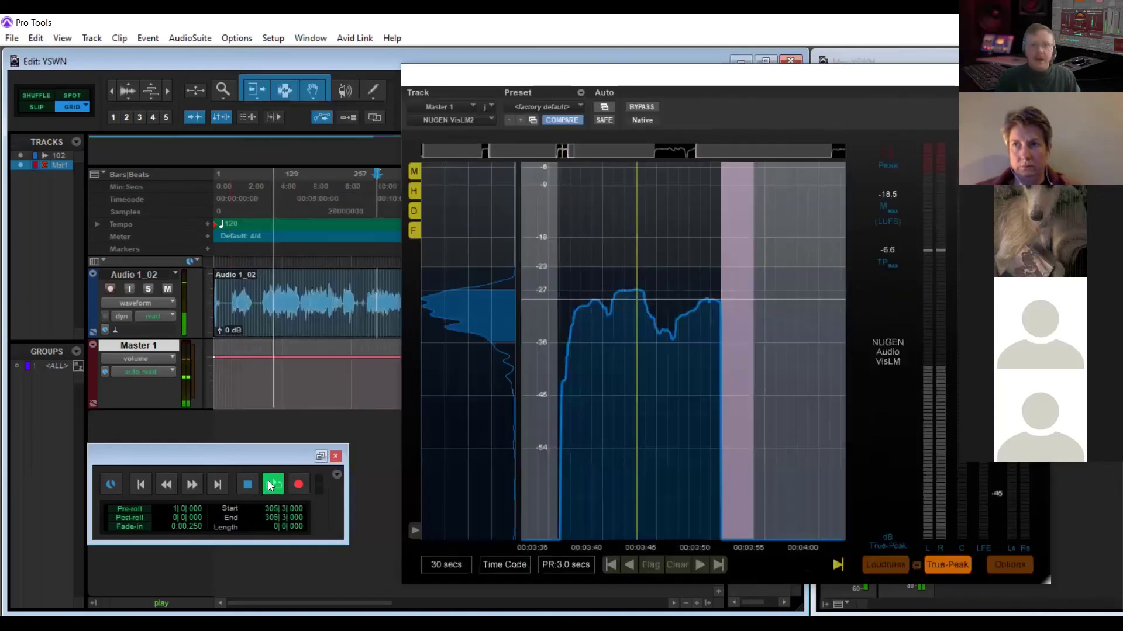
pyautogui.hotkey('ctrl', 'Return')
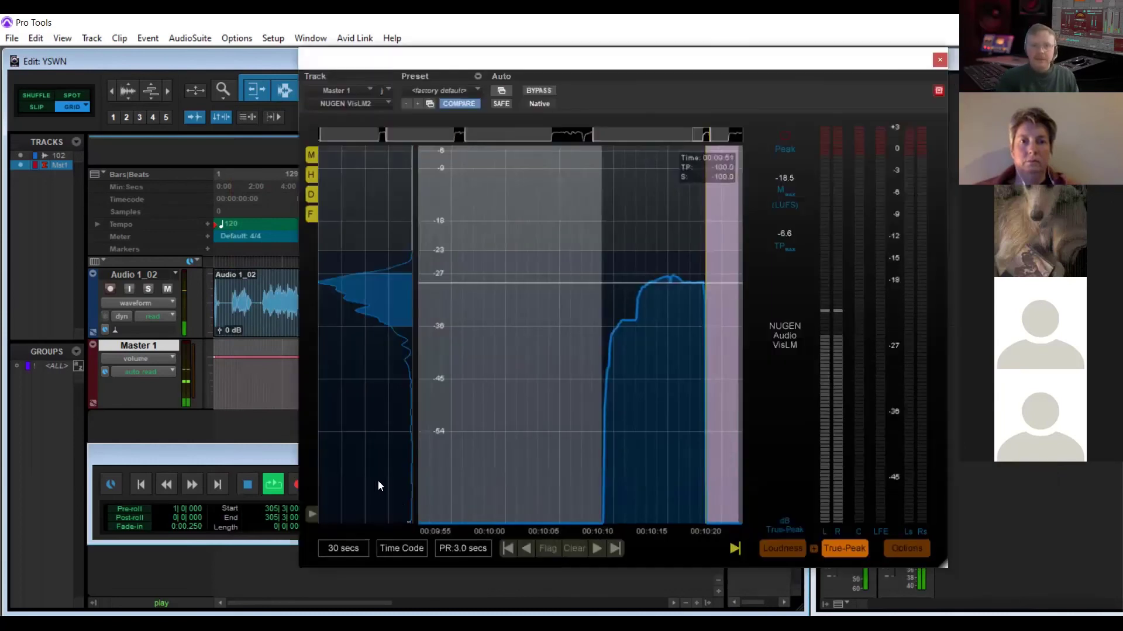
pyautogui.click(274, 455)
pyautogui.click(245, 485)
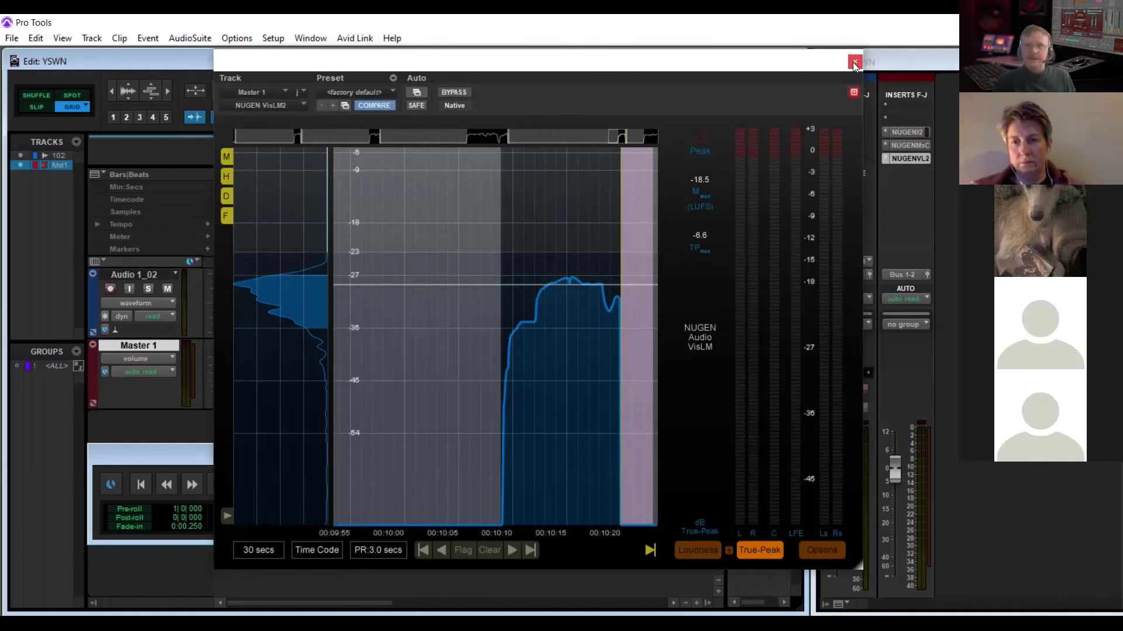
# Open NUGEN MasterCheck on Master 1, clear of the timeline, and play the recording through it from bar 158.
pyautogui.click(916, 146)
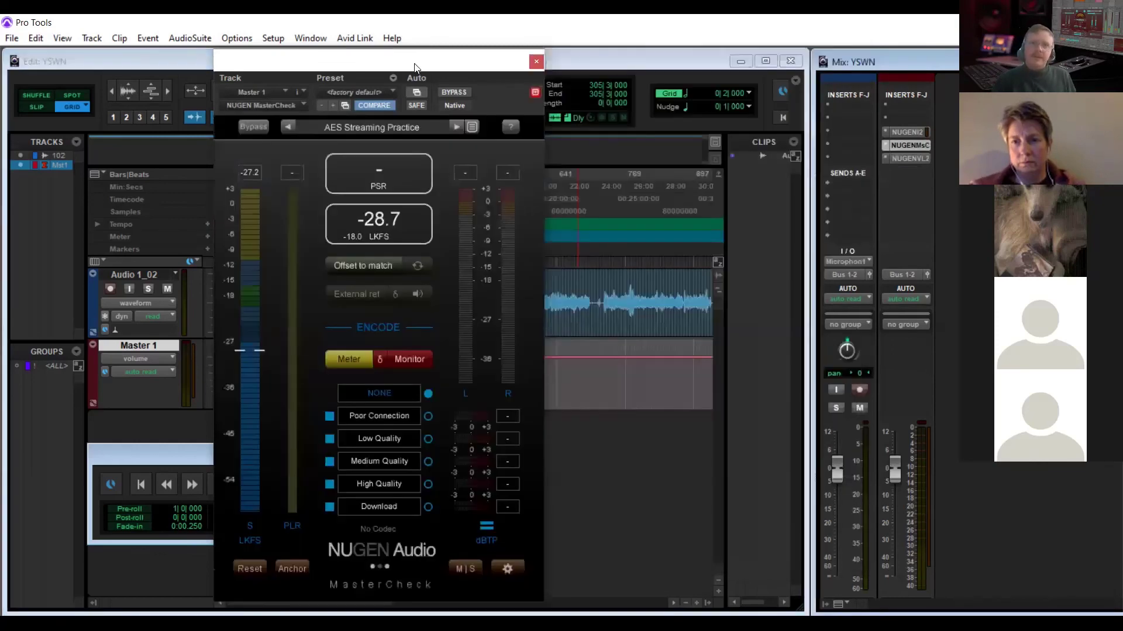
pyautogui.moveTo(409, 60); pyautogui.dragTo(723, 28)
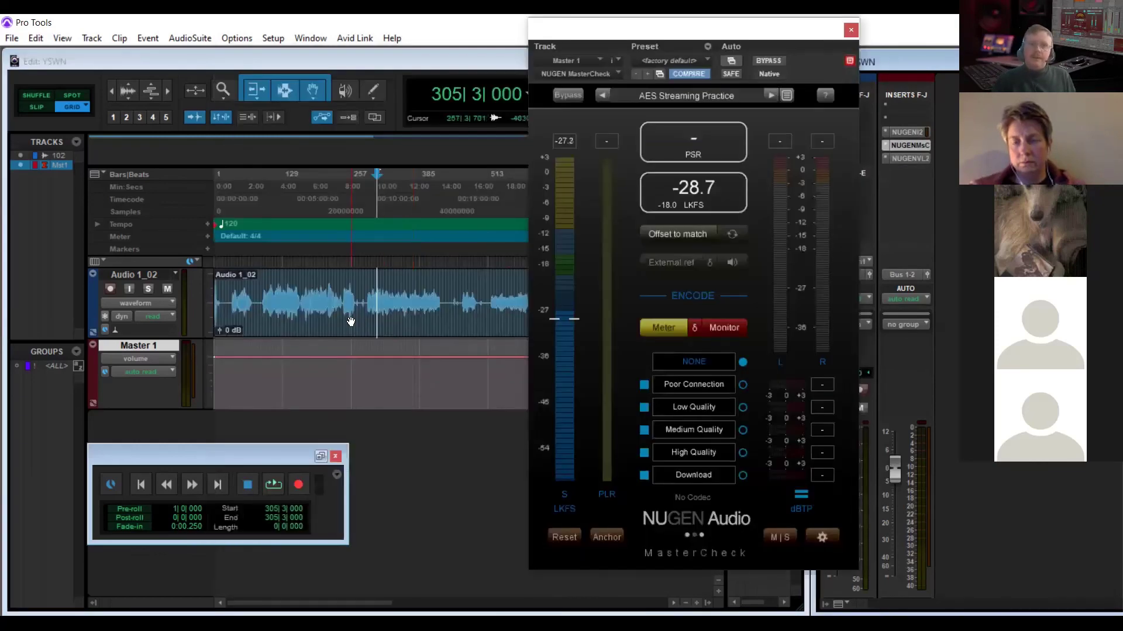
pyautogui.click(351, 320)
pyautogui.click(276, 486)
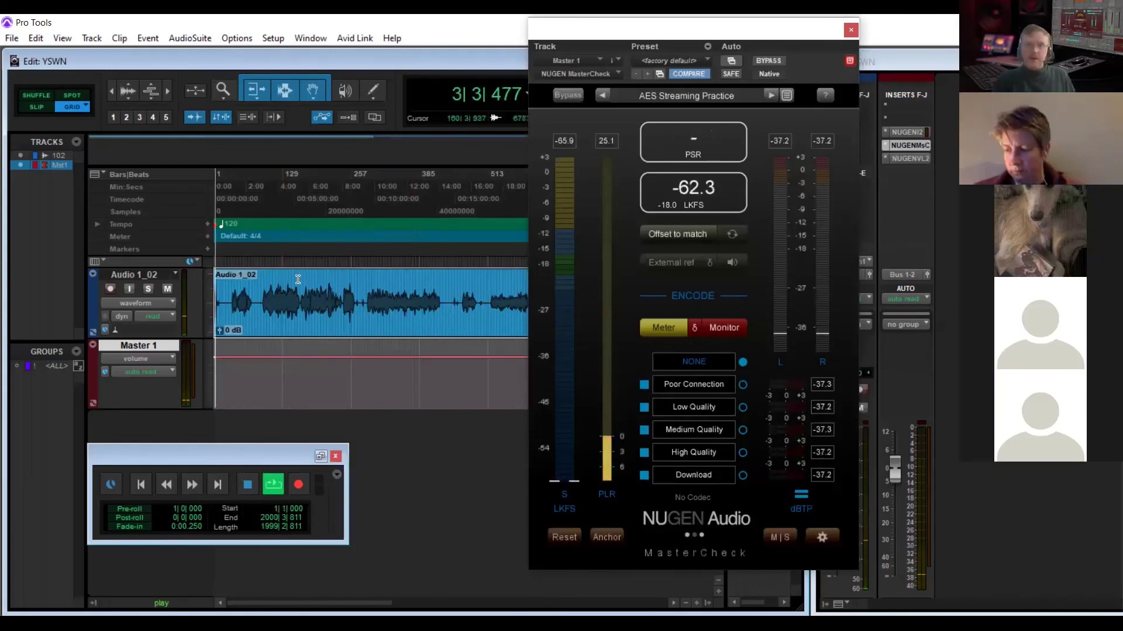
pyautogui.click(298, 360)
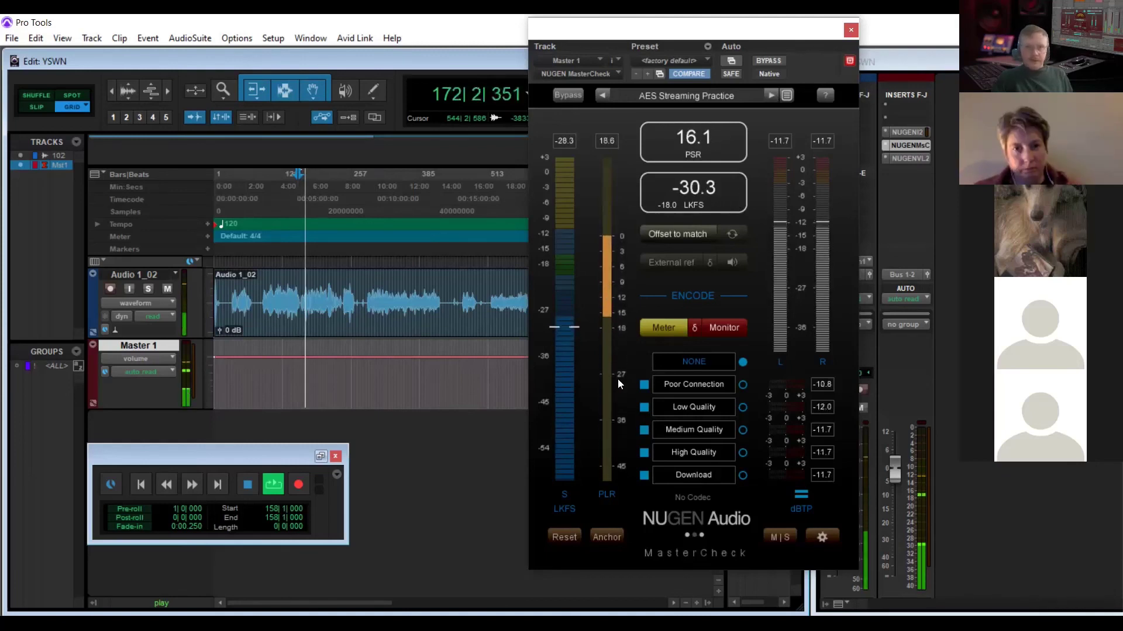
# Compare playback with and without Offset to match against the AES Streaming Practice target, leaving the offset off.
pyautogui.click(668, 231)
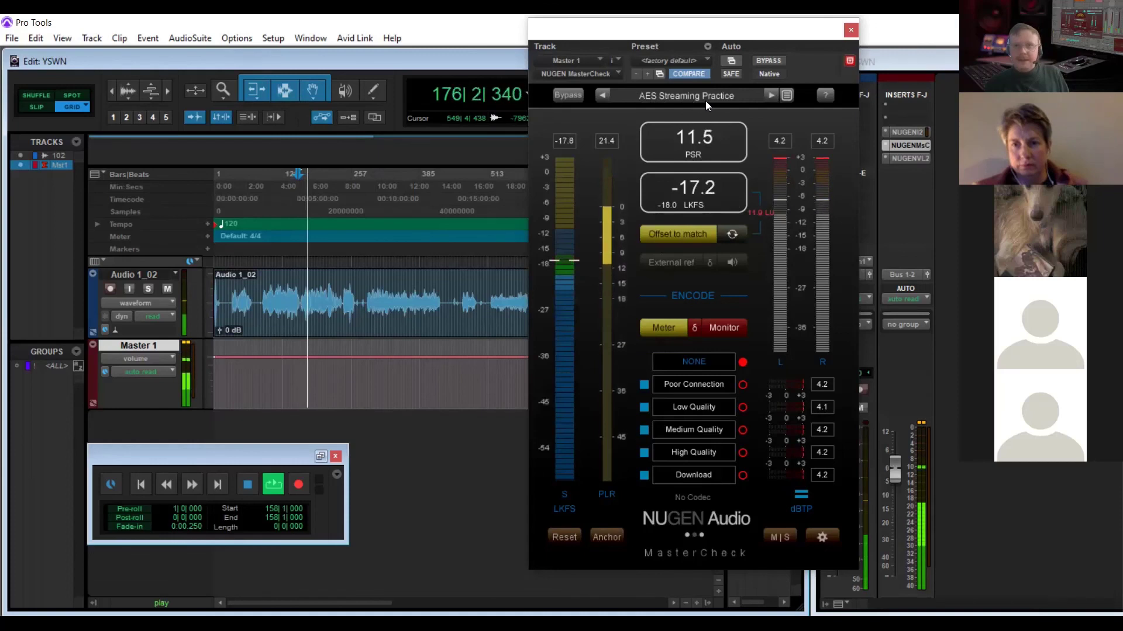
pyautogui.click(674, 231)
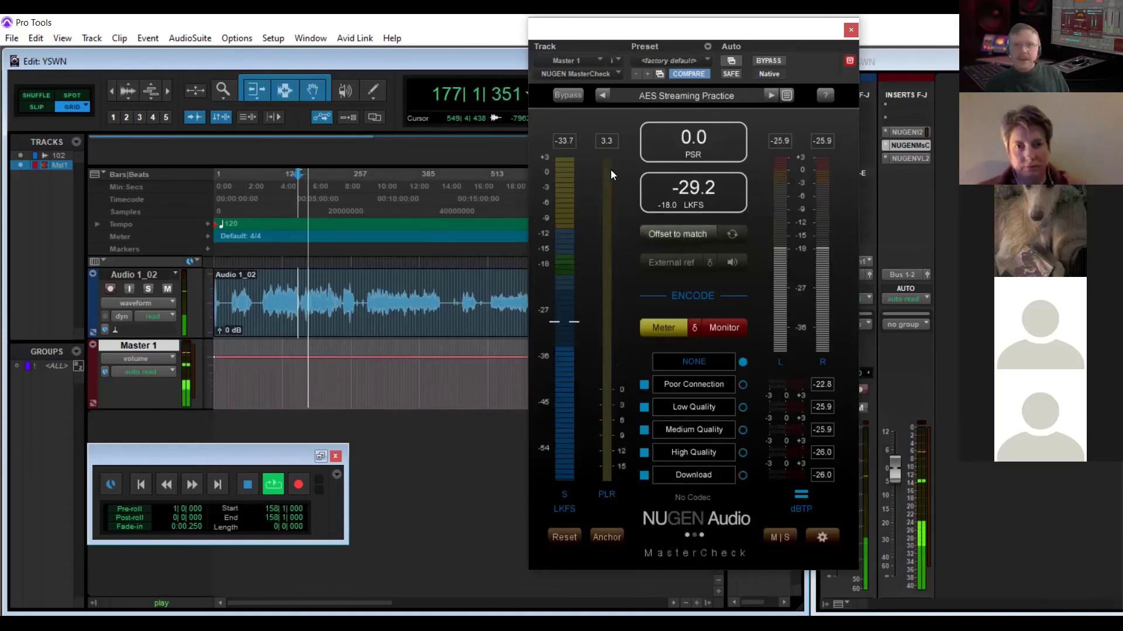
pyautogui.click(661, 237)
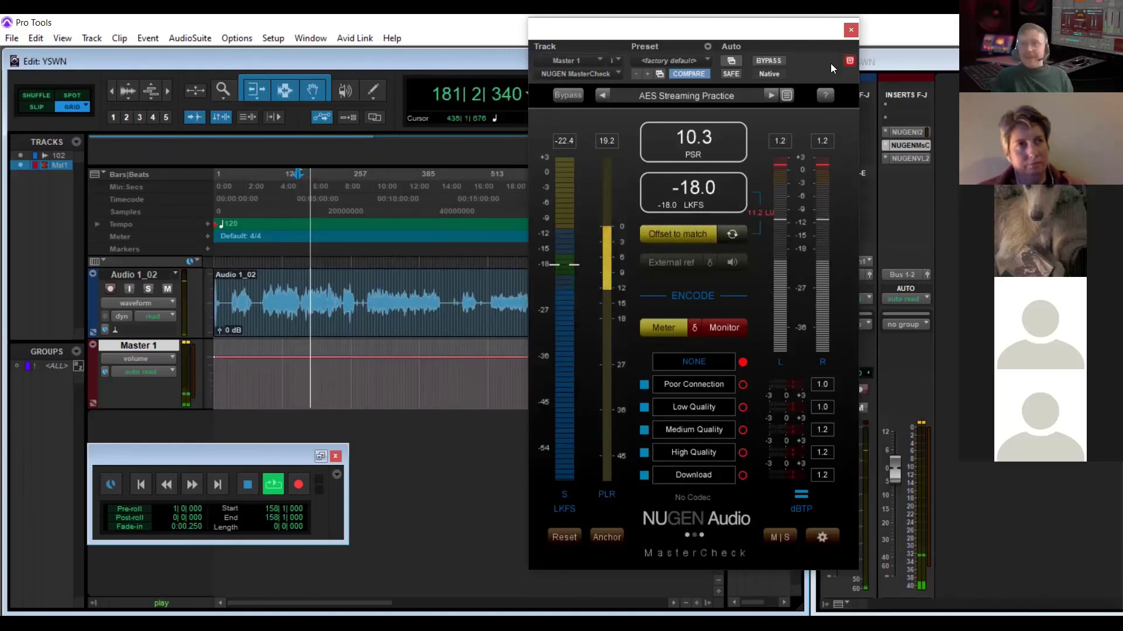
pyautogui.click(684, 241)
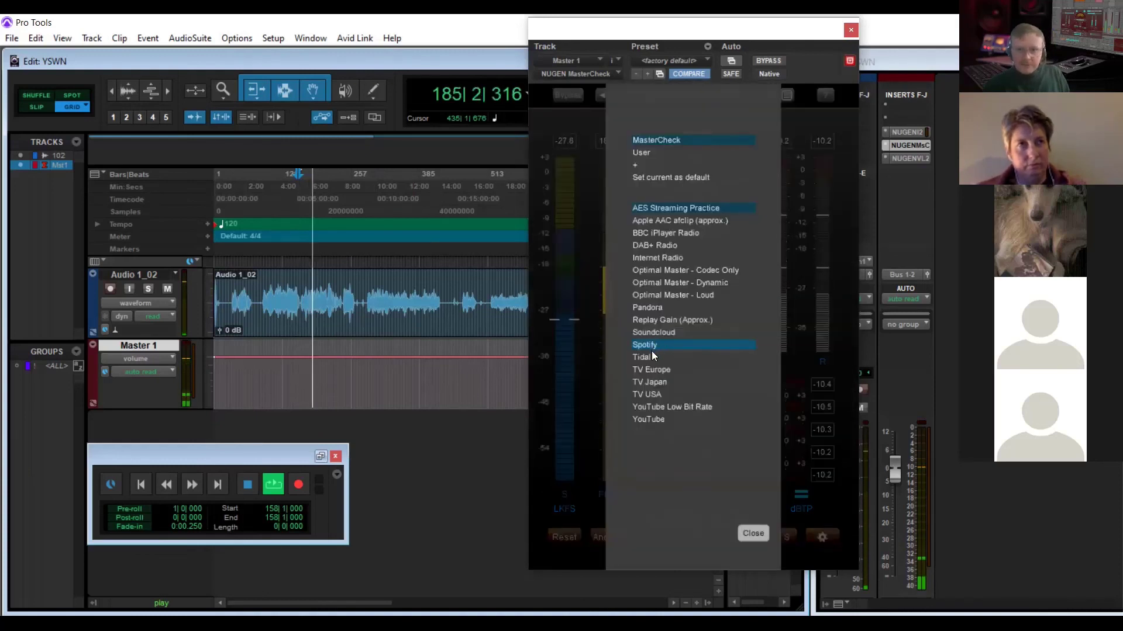
# Load the Tidal preset in MasterCheck and compare playback with and without Offset to match.
pyautogui.click(650, 357)
pyautogui.click(760, 531)
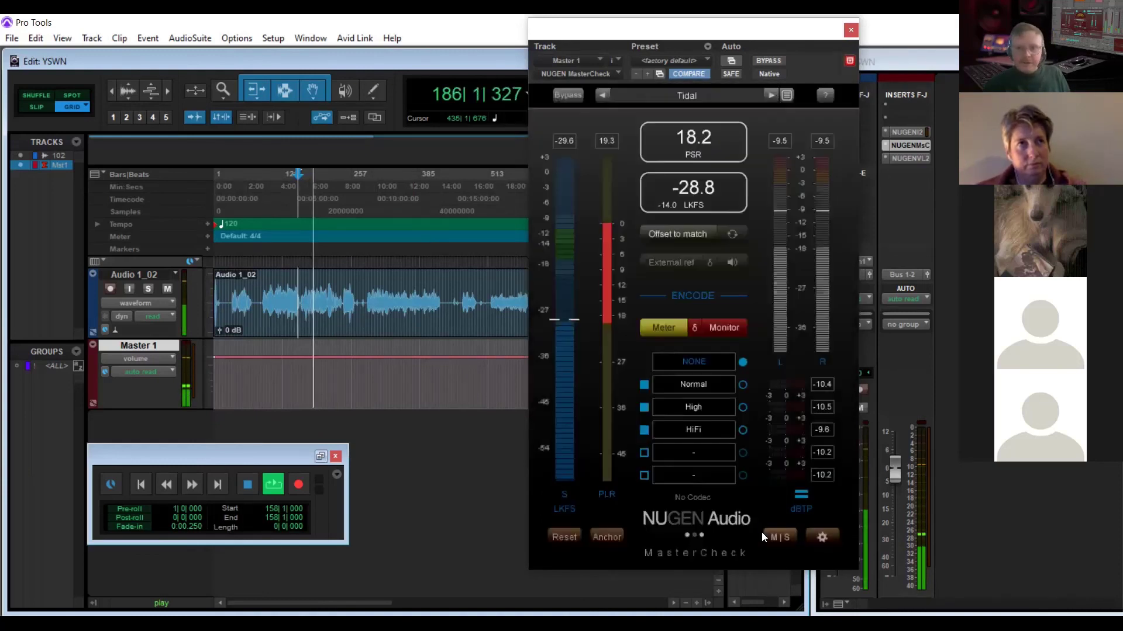
pyautogui.click(681, 236)
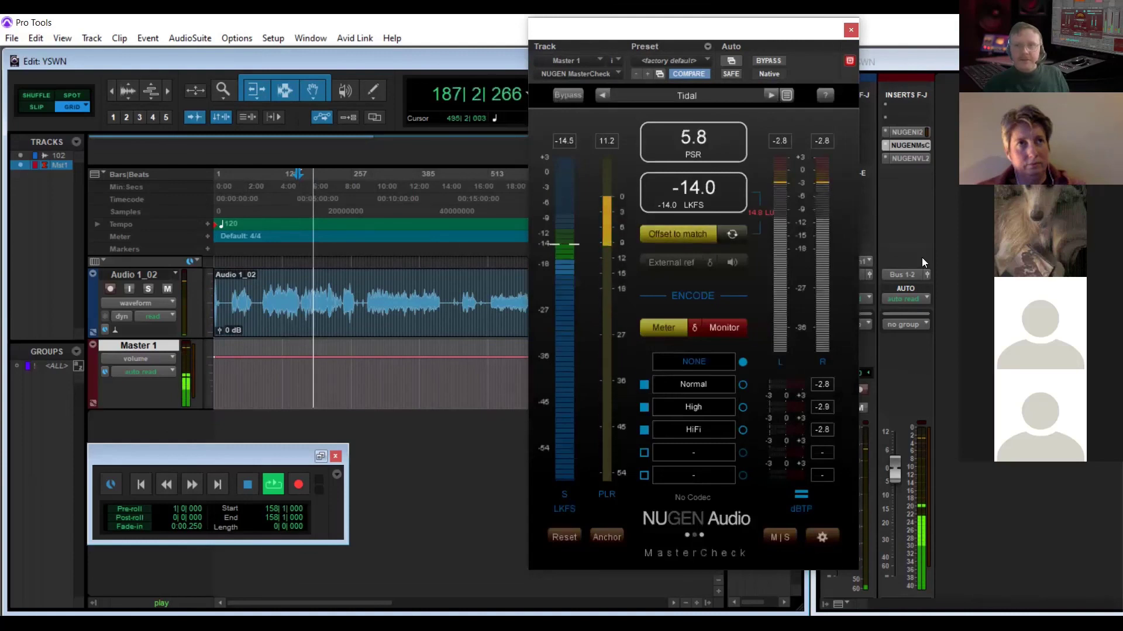
pyautogui.click(670, 239)
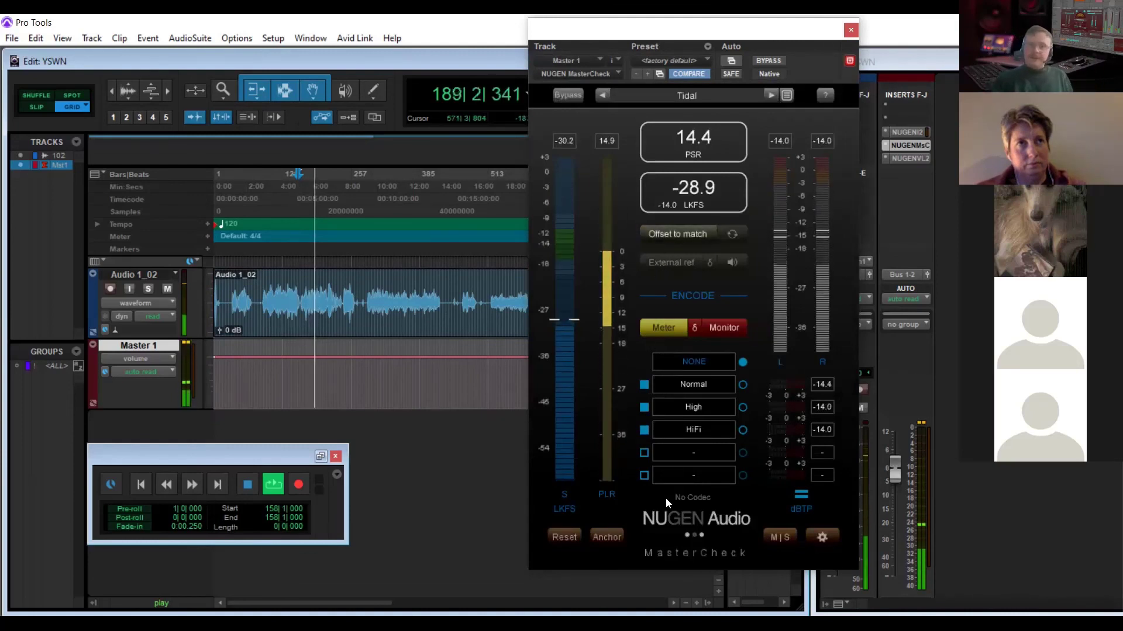
# Monitor the Tidal Normal, High and HiFi encodes in turn.
pyautogui.click(743, 385)
pyautogui.click(719, 327)
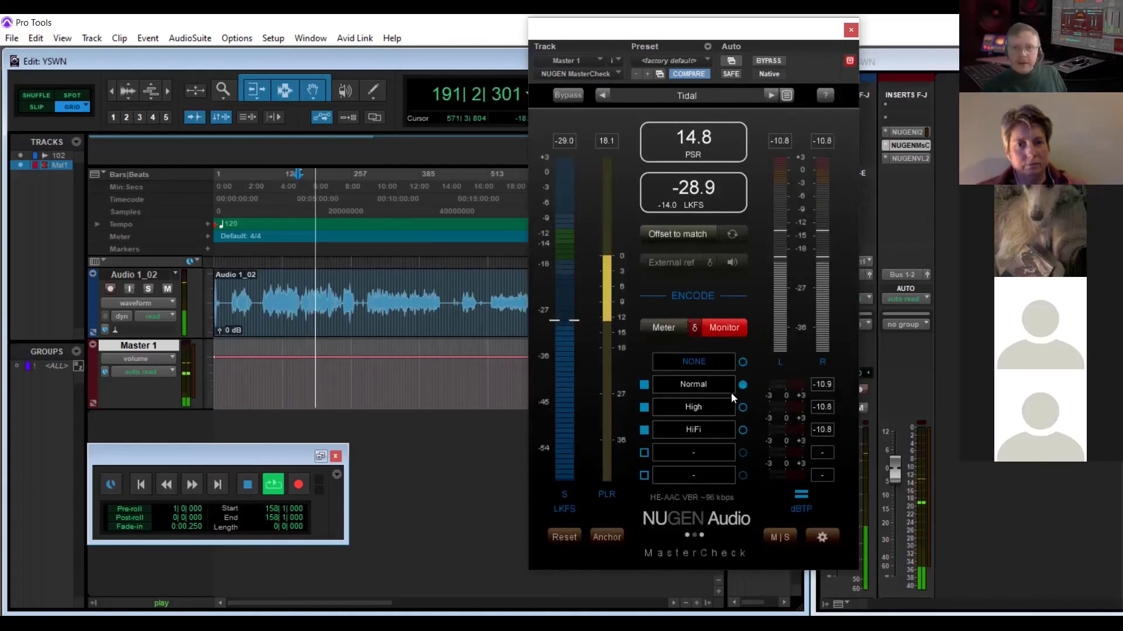
pyautogui.click(743, 408)
pyautogui.click(742, 430)
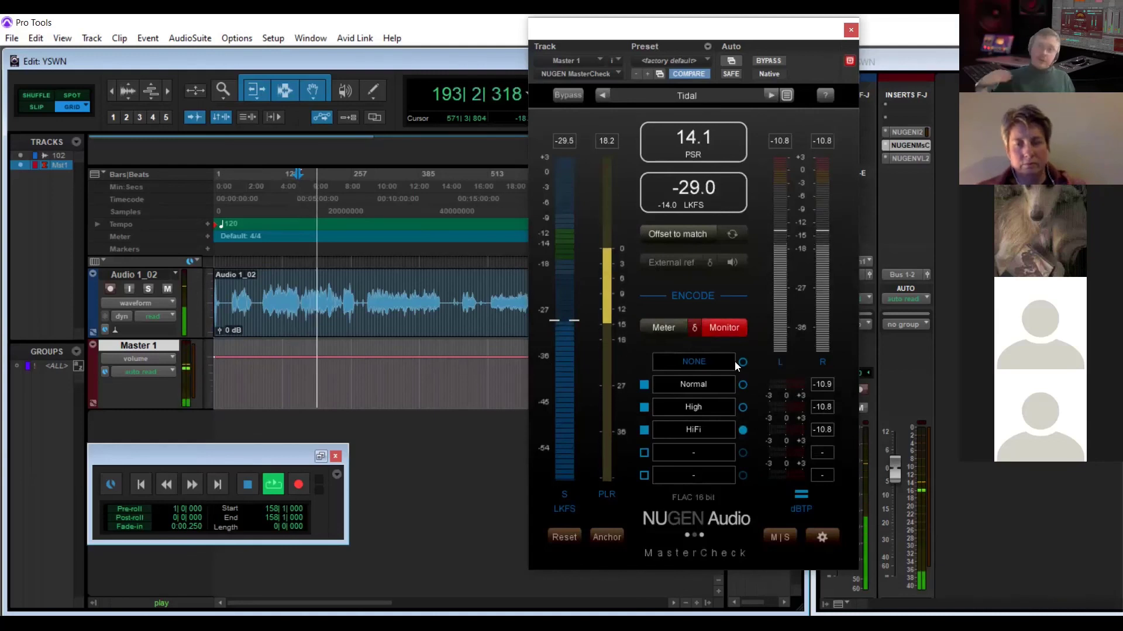
# Load the YouTube Low Bit Rate preset and audition its encodes, finishing with AAC monitored.
pyautogui.click(787, 96)
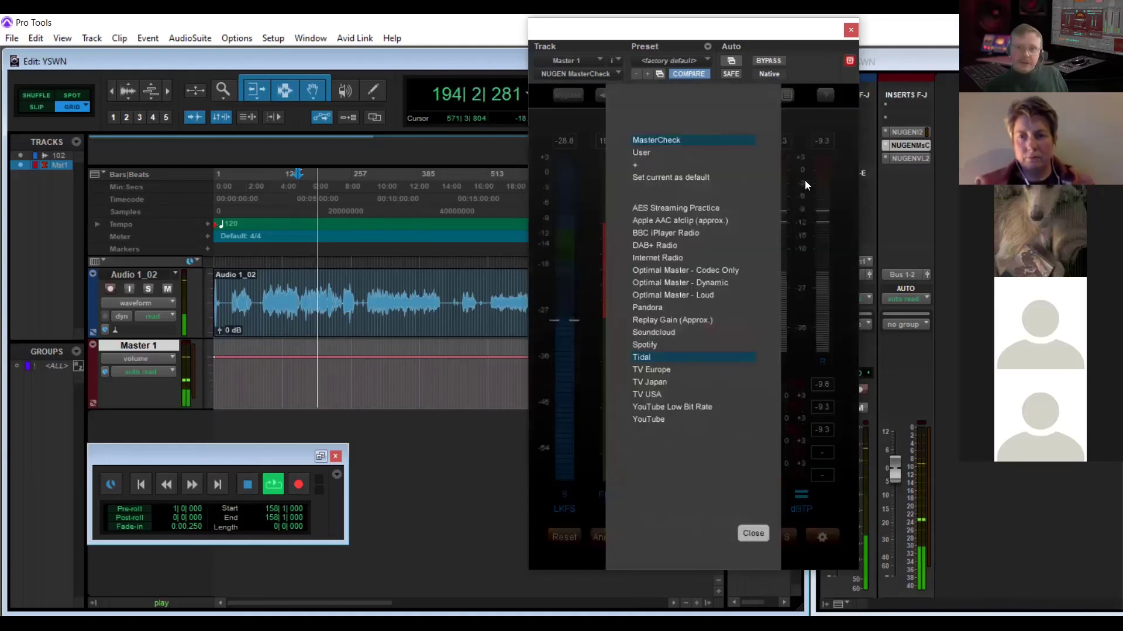
pyautogui.click(753, 533)
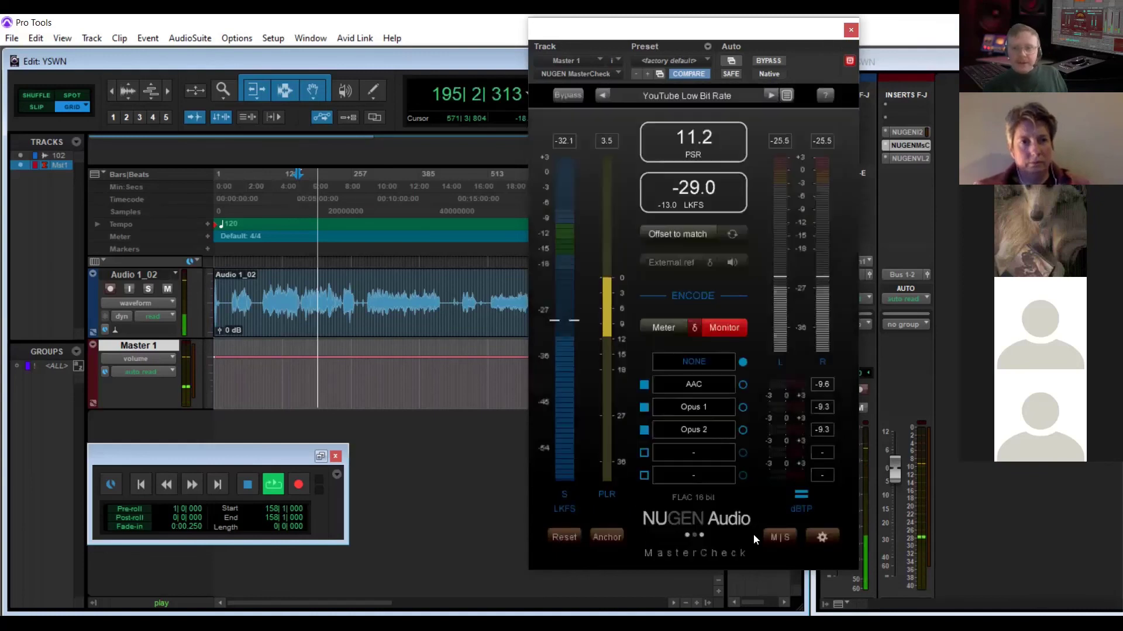
pyautogui.click(743, 407)
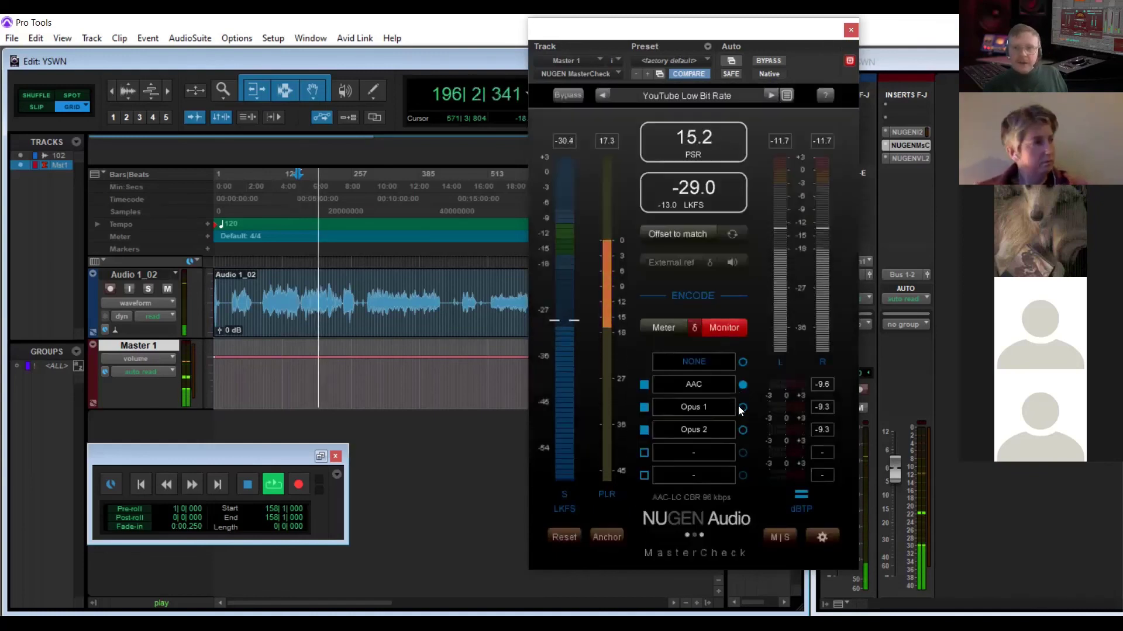
pyautogui.click(743, 385)
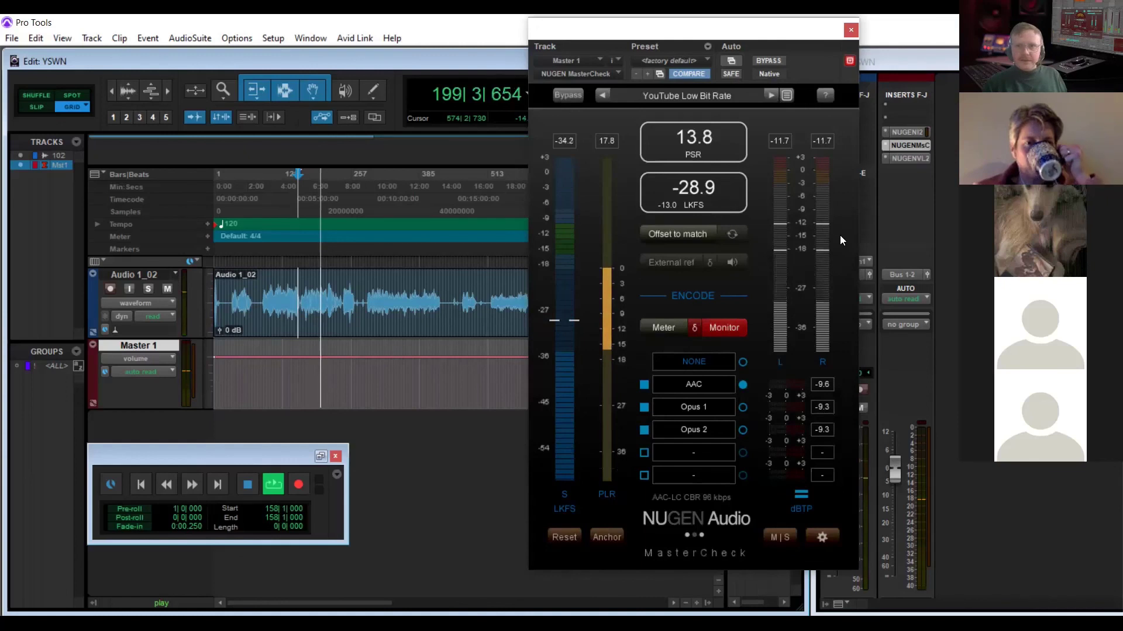
# Turn on encode metering in MasterCheck for the YouTube Low Bit Rate codecs.
pyautogui.moveTo(836, 26); pyautogui.dragTo(782, 23)
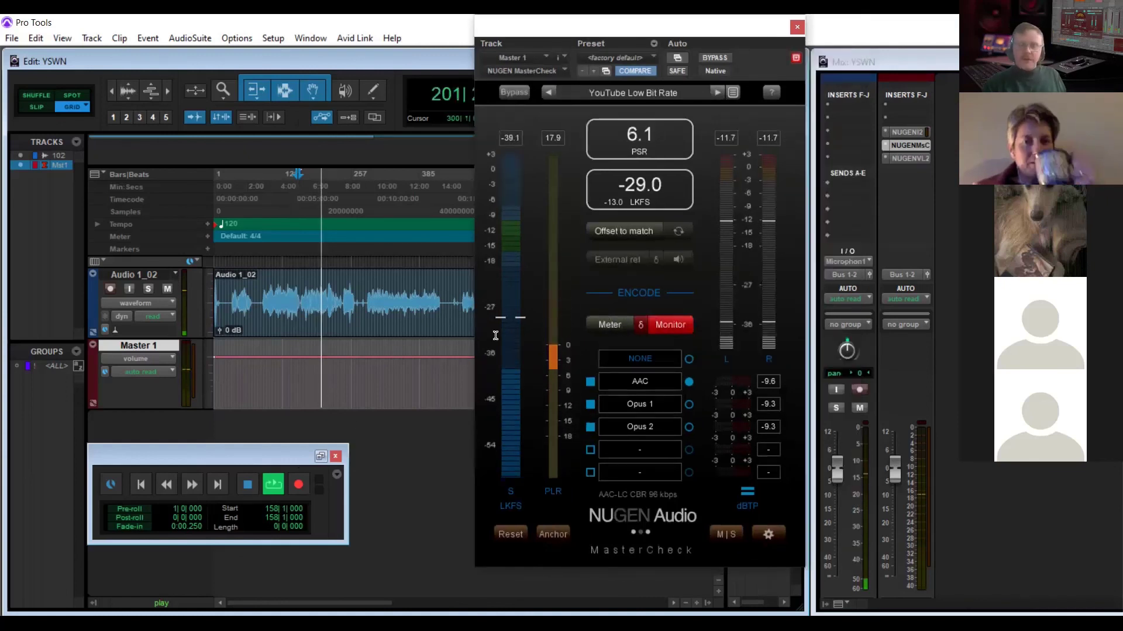
pyautogui.click(623, 325)
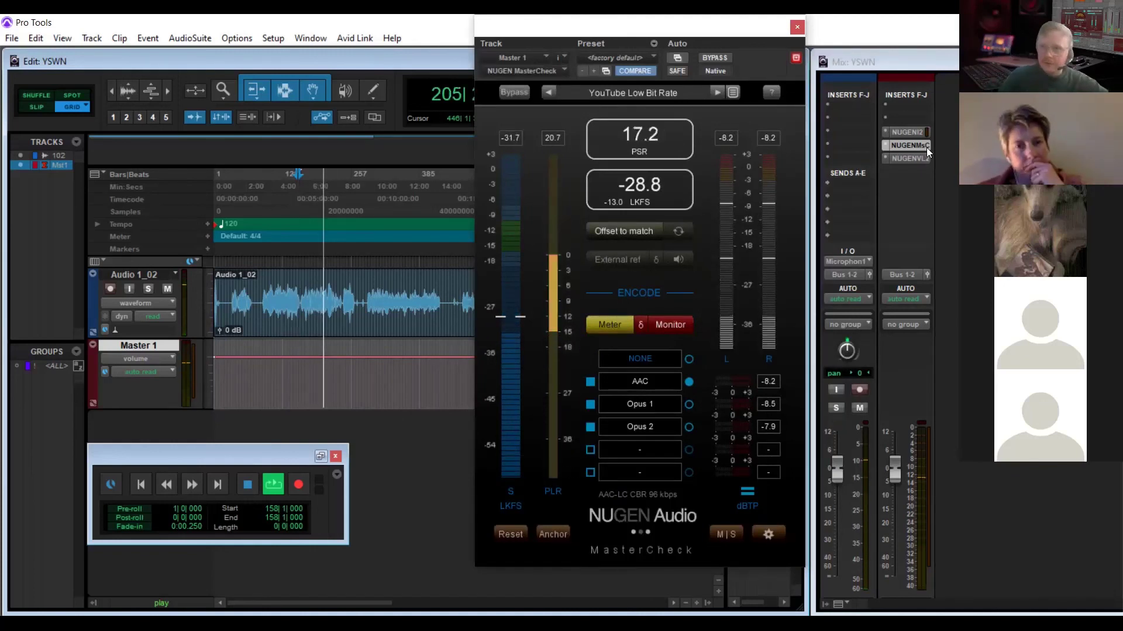
# Open the NUGEN ISL2 limiter on Master 1 and set the true peak limit to -3.7 dBTP and input gain to 5.8 dB.
pyautogui.click(904, 131)
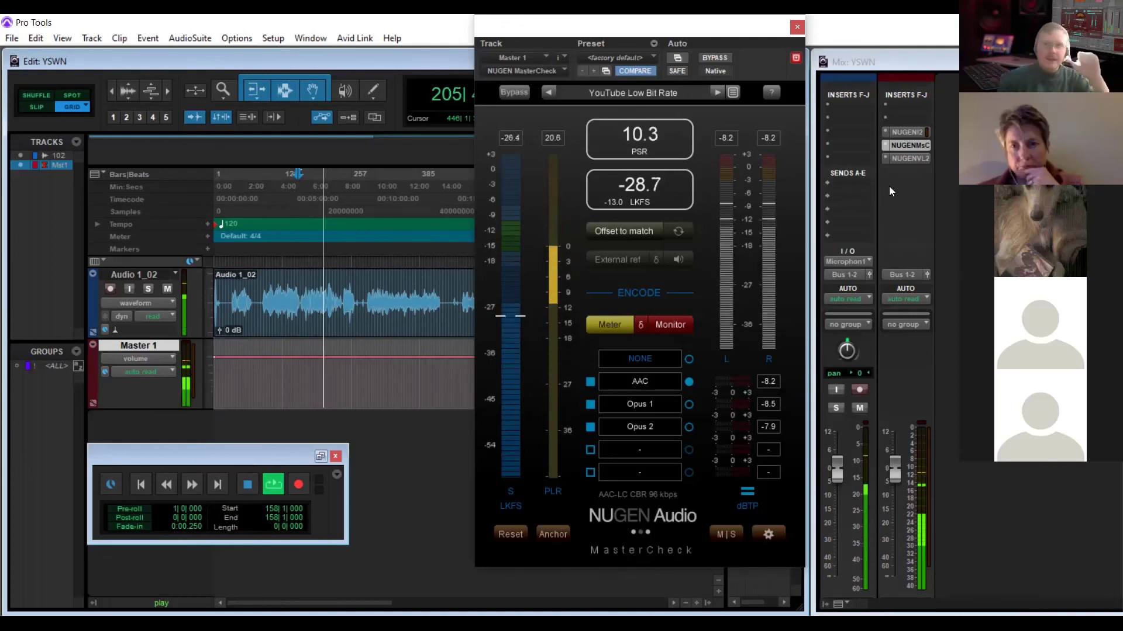
pyautogui.moveTo(672, 25); pyautogui.dragTo(621, 85)
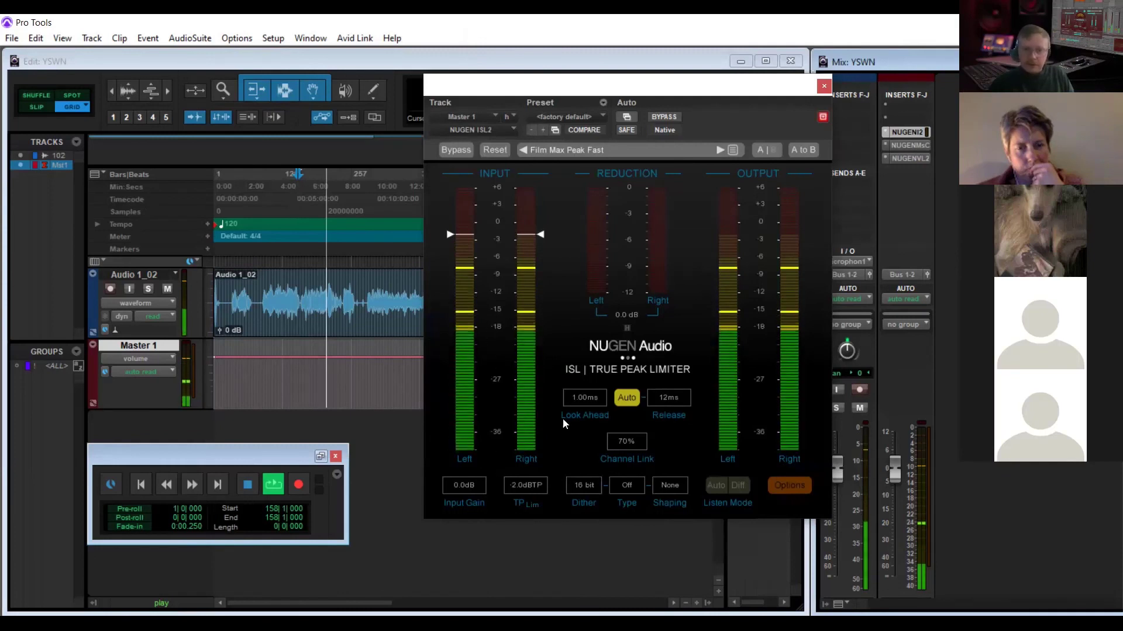
pyautogui.moveTo(539, 494)
pyautogui.mouseDown()
pyautogui.moveTo(536, 512)
pyautogui.moveTo(535, 497)
pyautogui.mouseUp()
pyautogui.moveTo(463, 485); pyautogui.dragTo(486, 466)
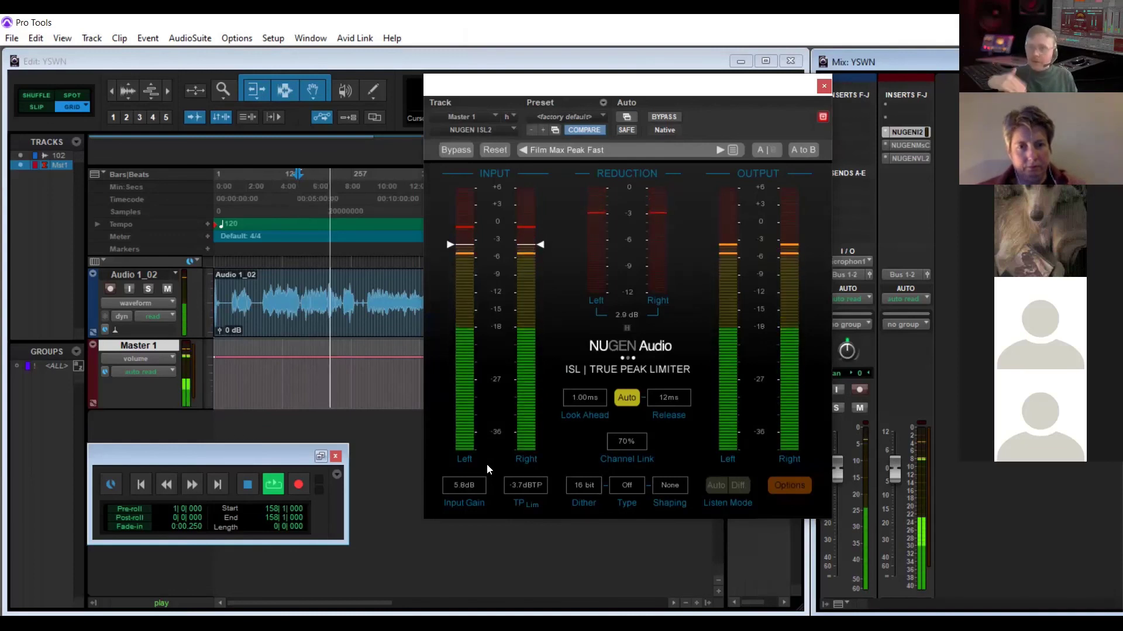
# Set the limiter's true peak limit to -1.0 dBTP and raise its input gain to 16.2 dB.
pyautogui.click(521, 485)
pyautogui.write('-1')
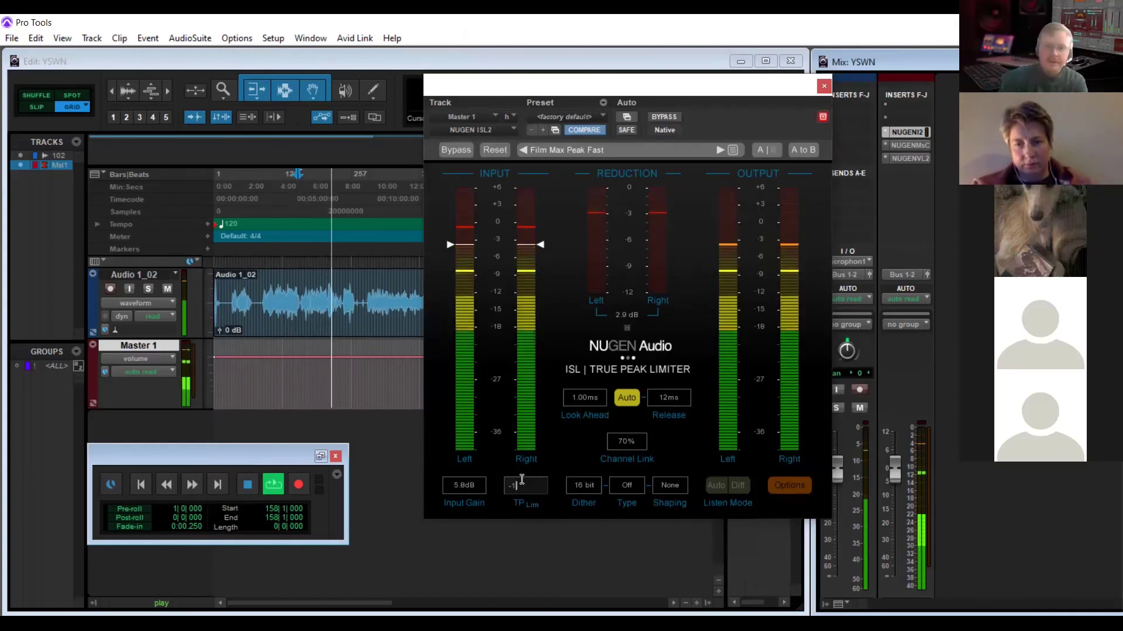
pyautogui.press('Return')
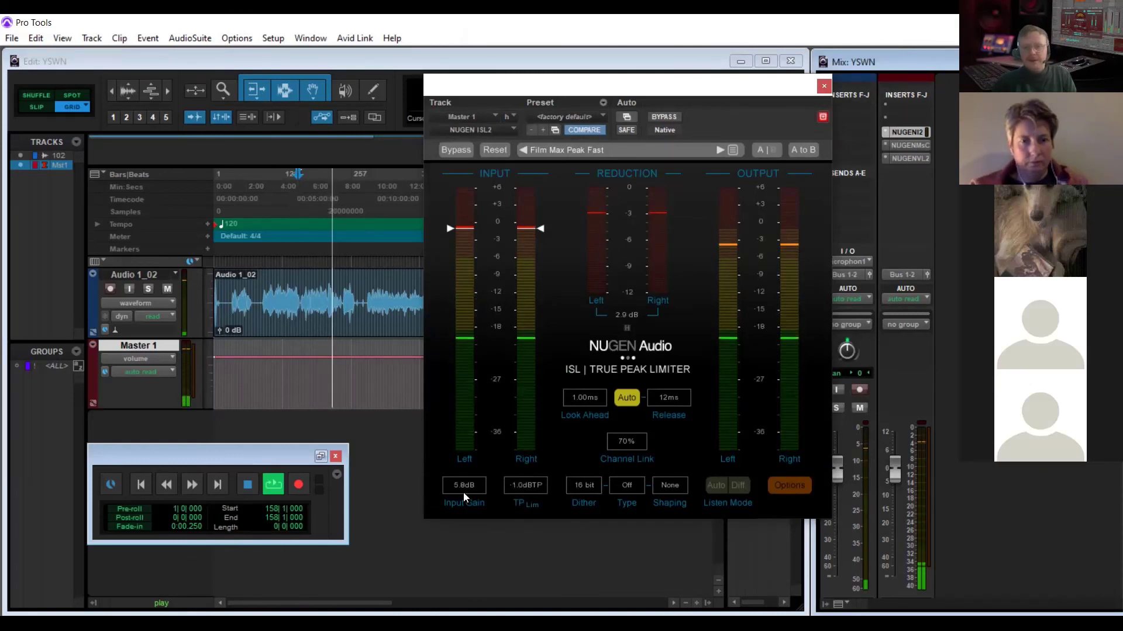
pyautogui.moveTo(463, 493); pyautogui.dragTo(509, 406)
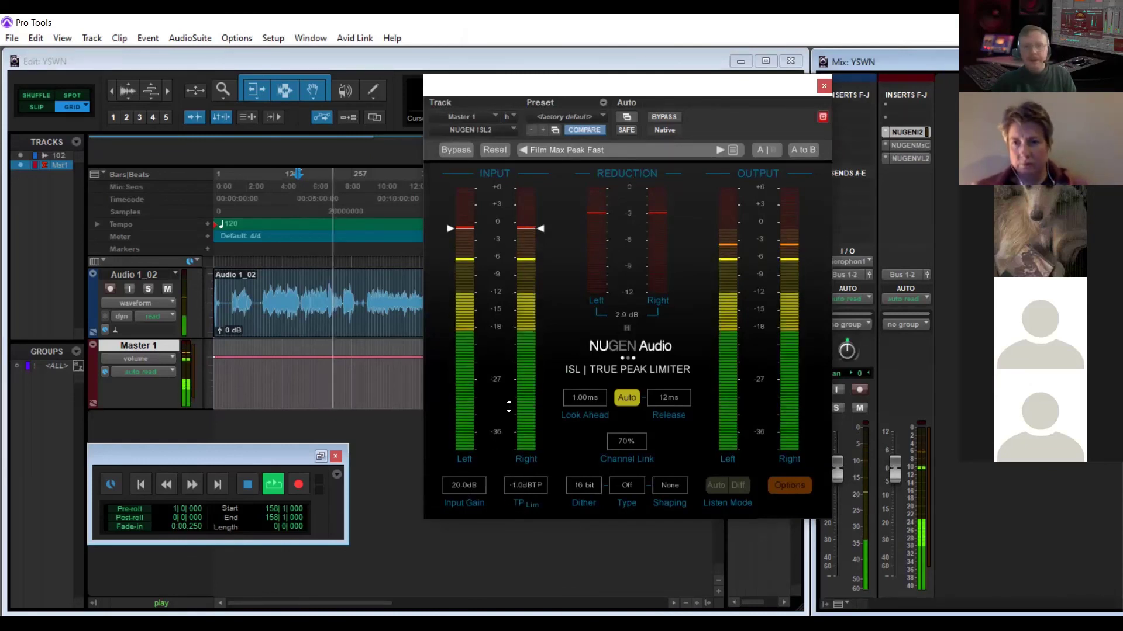
pyautogui.moveTo(529, 337); pyautogui.dragTo(526, 344)
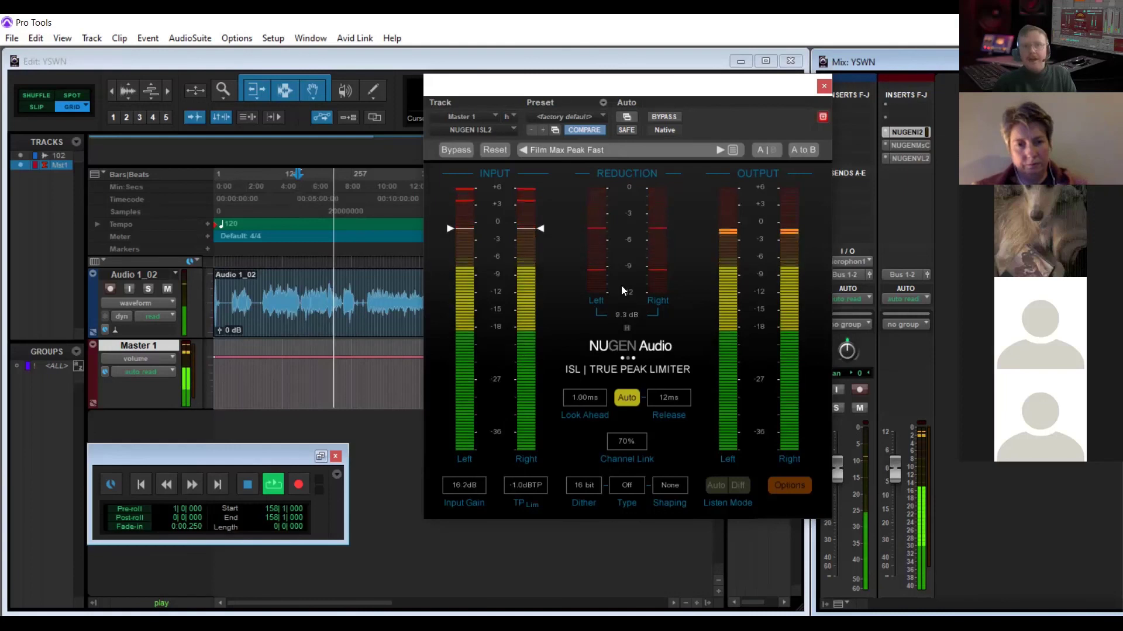